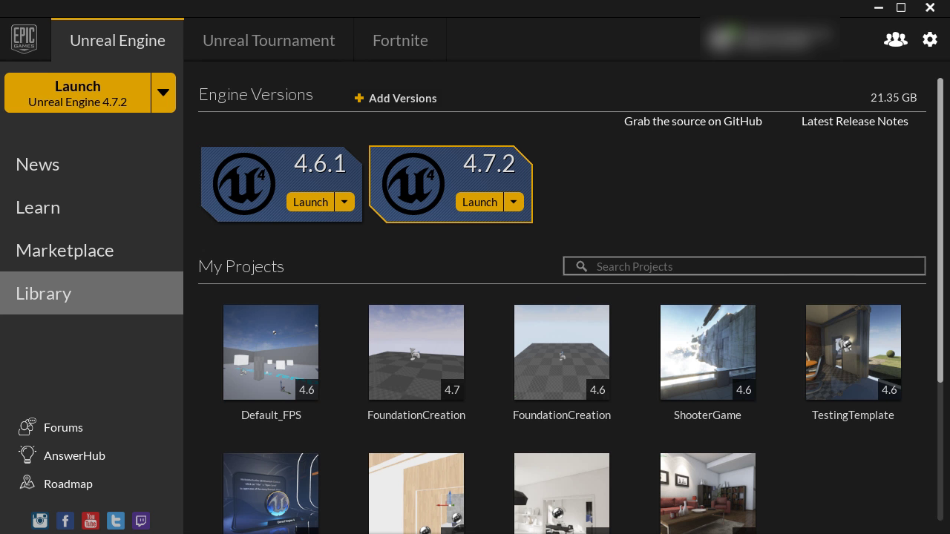
# Step: Check the news feed and target hardware options, then view the level in wireframe and shader complexity
pyautogui.click(62, 166)
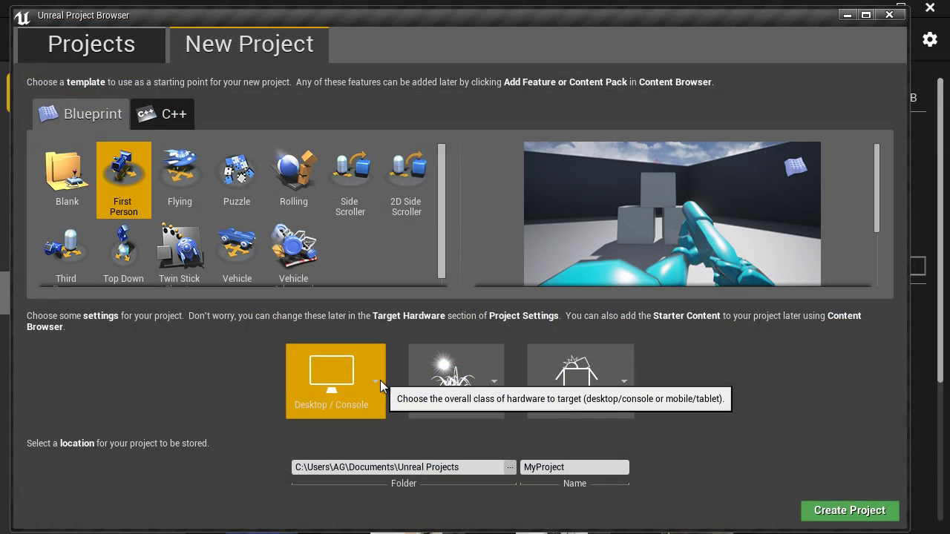
pyautogui.click(377, 382)
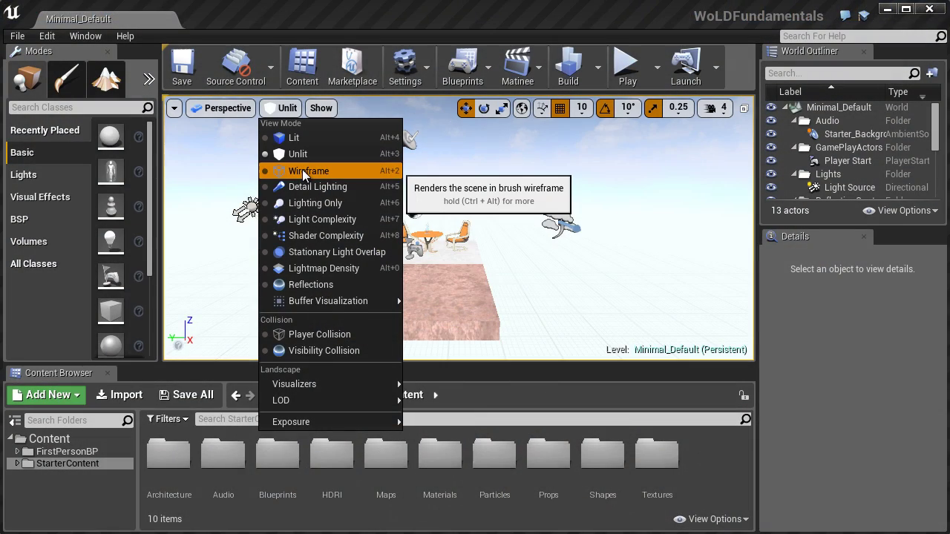
pyautogui.click(302, 169)
pyautogui.click(294, 106)
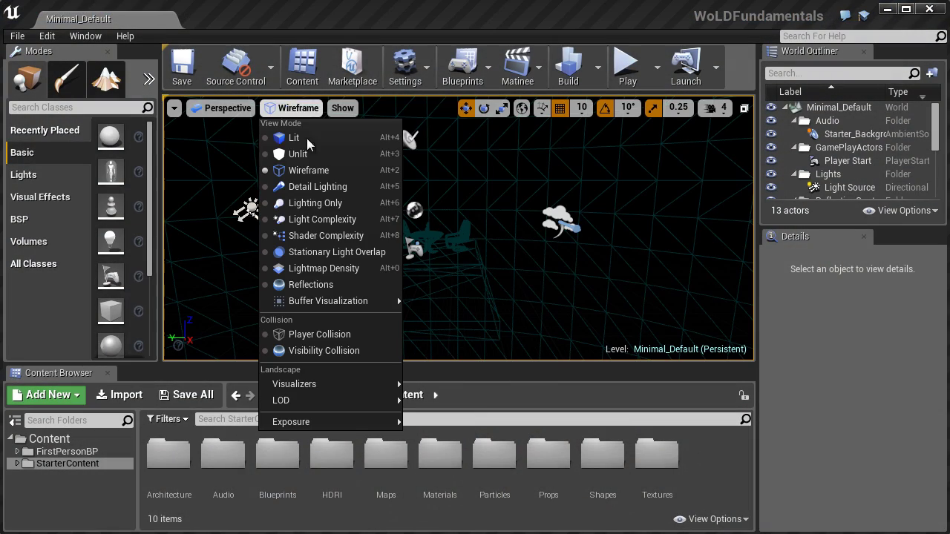
pyautogui.click(326, 235)
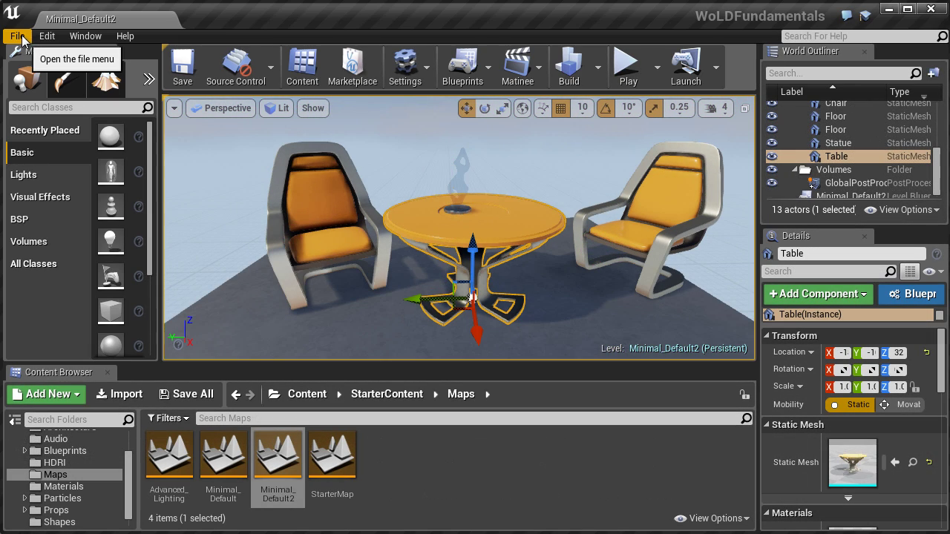
# Step: Start a new level from the File menu and slide the chair sideways along Y
pyautogui.click(18, 37)
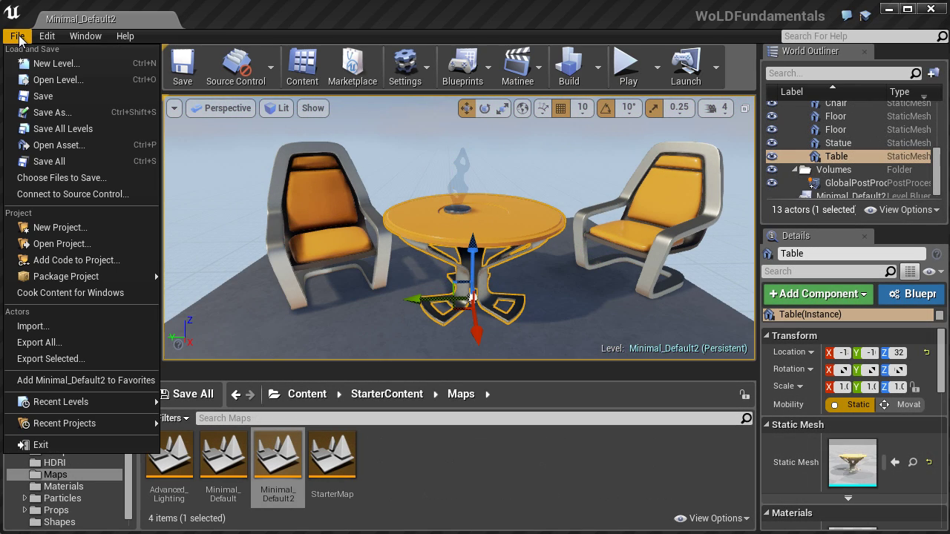
pyautogui.click(35, 64)
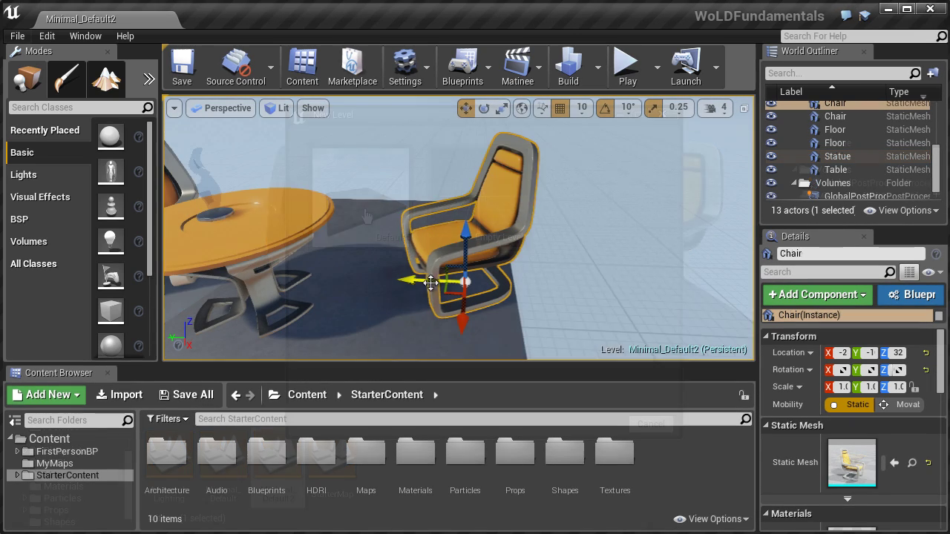
pyautogui.moveTo(397, 279); pyautogui.dragTo(437, 265)
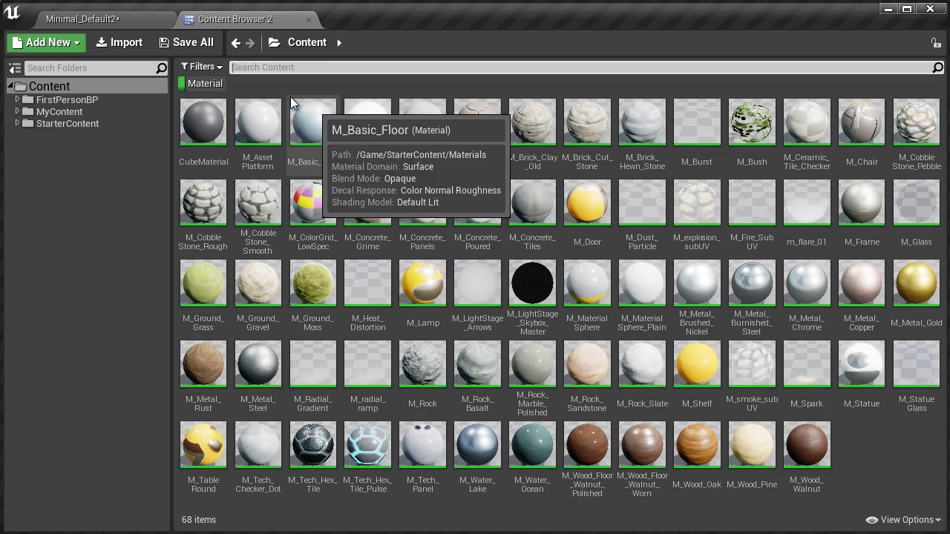
# Step: Show asset type filters, launch a Standalone Game preview, and narrow the viewport to widen the side panels
pyautogui.click(216, 70)
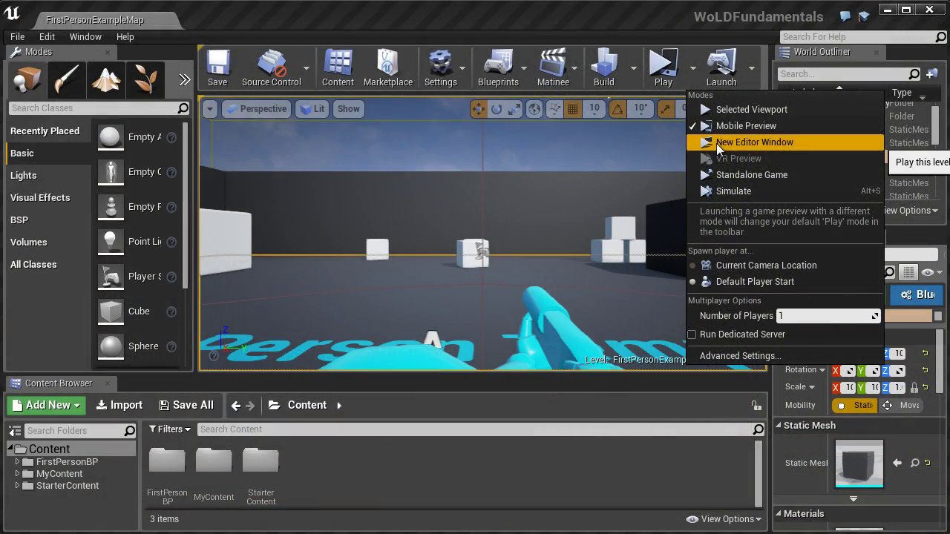
pyautogui.click(718, 145)
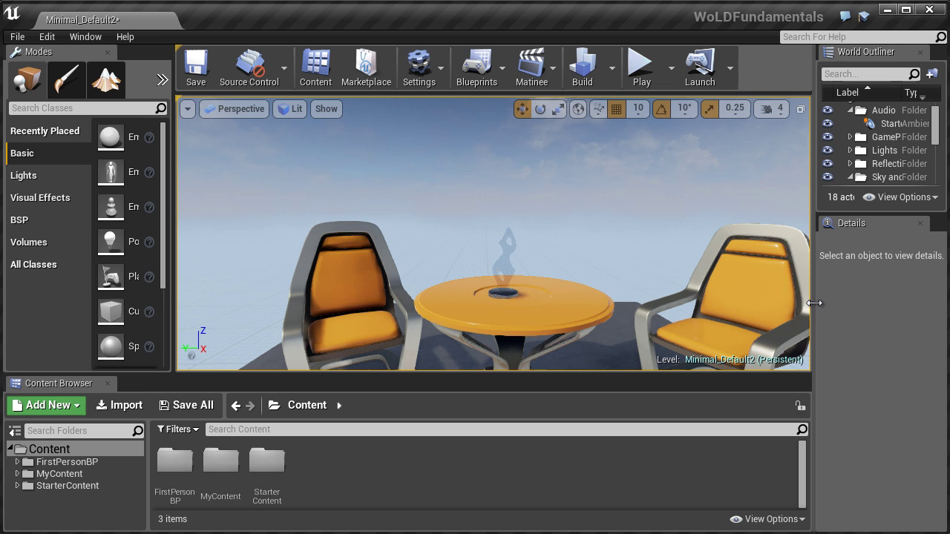
pyautogui.moveTo(815, 303); pyautogui.dragTo(569, 314)
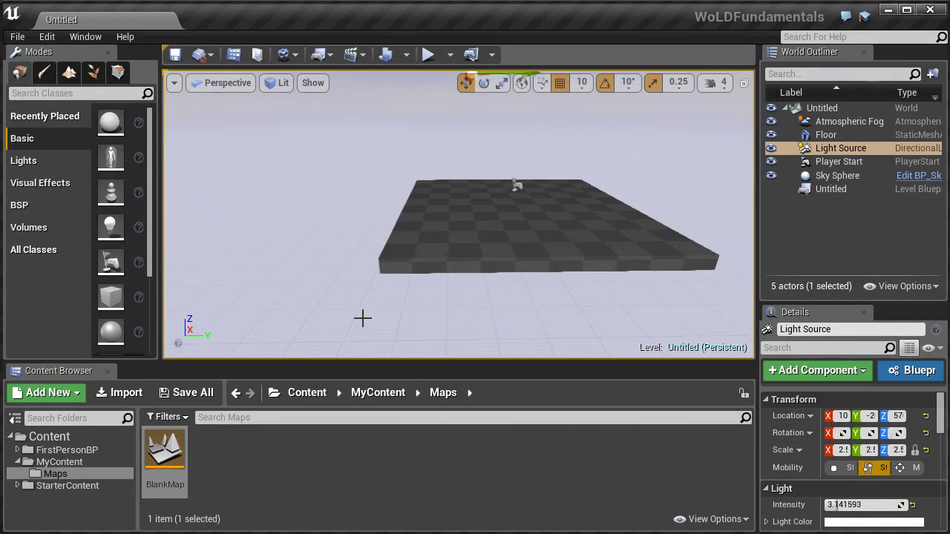
# Step: Nudge Box Brush2 slightly right, and undo an attempt to lower the cylinder brush
pyautogui.moveTo(362, 317); pyautogui.dragTo(378, 286, button='right')
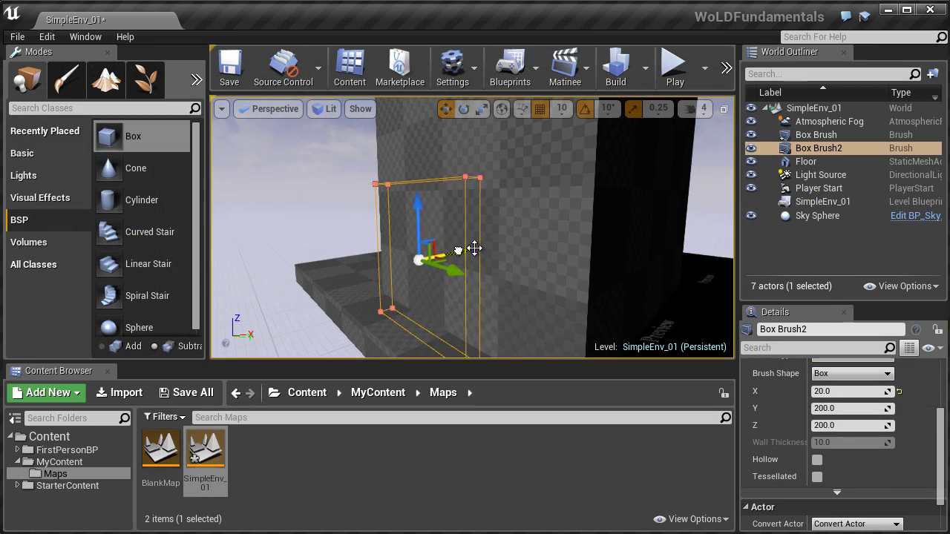
pyautogui.moveTo(477, 248); pyautogui.dragTo(489, 248)
pyautogui.moveTo(483, 250)
pyautogui.mouseDown(button='right')
pyautogui.moveTo(489, 230)
pyautogui.moveTo(518, 239)
pyautogui.moveTo(499, 169)
pyautogui.moveTo(557, 233)
pyautogui.moveTo(567, 225)
pyautogui.moveTo(584, 255)
pyautogui.mouseUp(button='right')
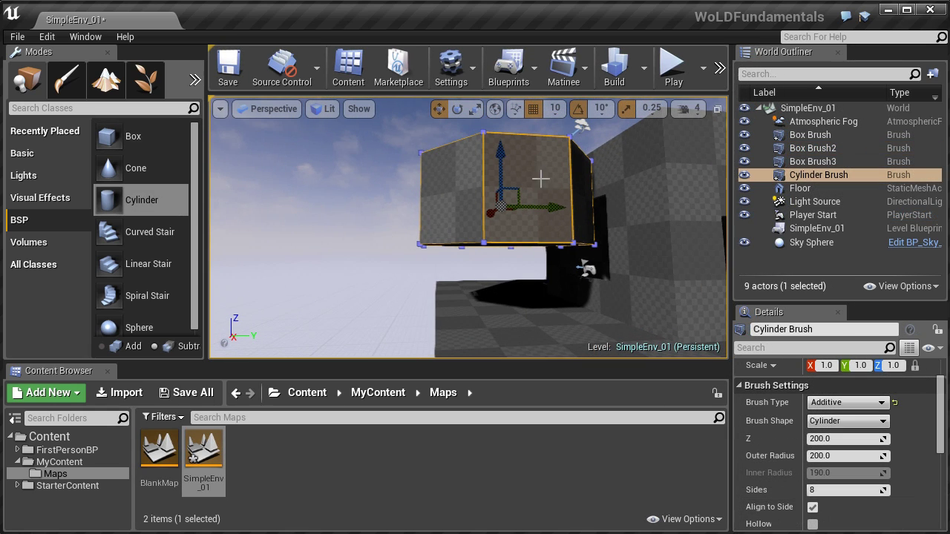
pyautogui.moveTo(498, 157); pyautogui.dragTo(512, 221)
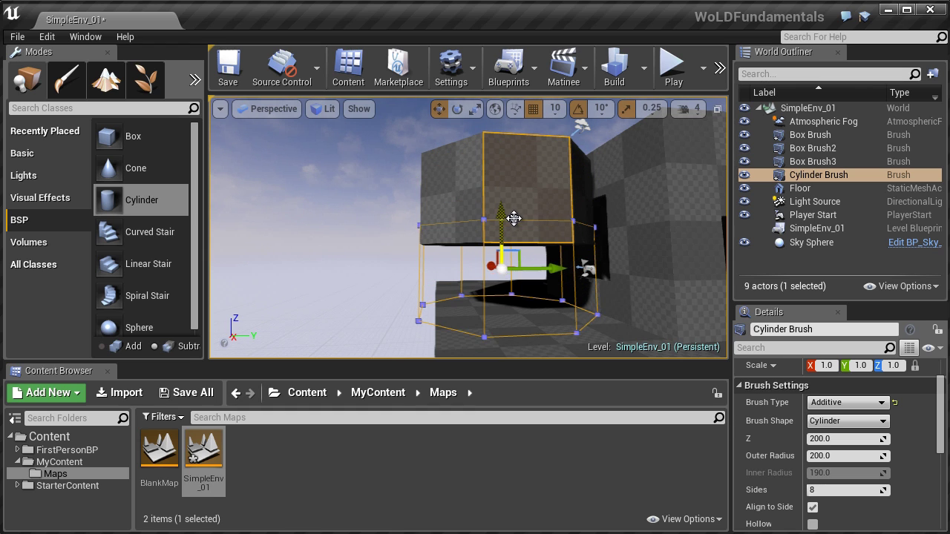
pyautogui.hotkey('ctrl', 'z')
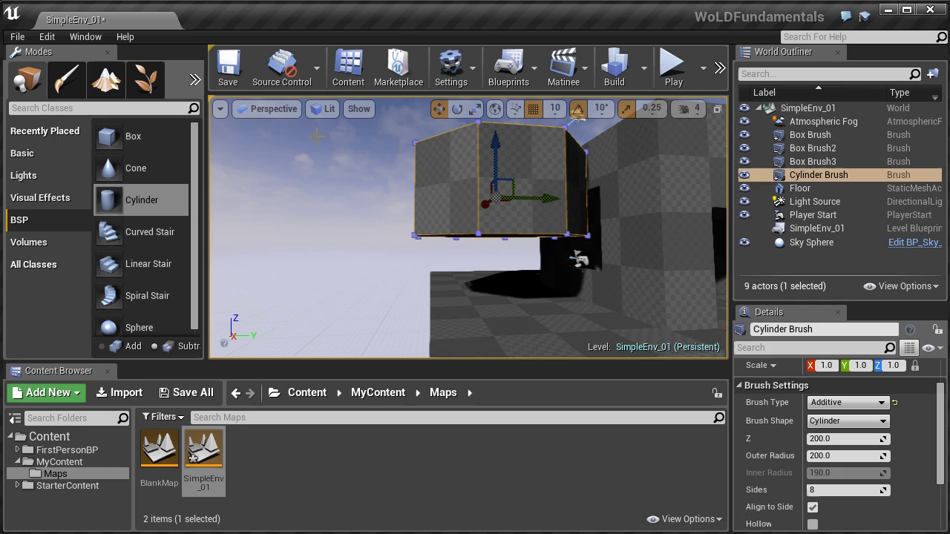
# Step: Extrude the box's top face upward into a column and select the Box Brush and middle column
pyautogui.click(272, 109)
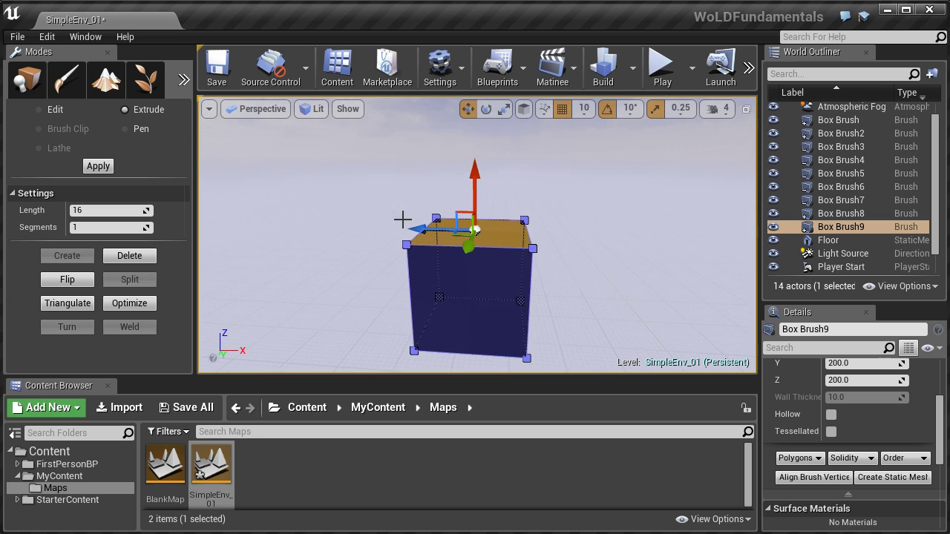
pyautogui.moveTo(477, 177)
pyautogui.mouseDown()
pyautogui.moveTo(478, 63)
pyautogui.moveTo(473, 186)
pyautogui.moveTo(473, 156)
pyautogui.mouseUp()
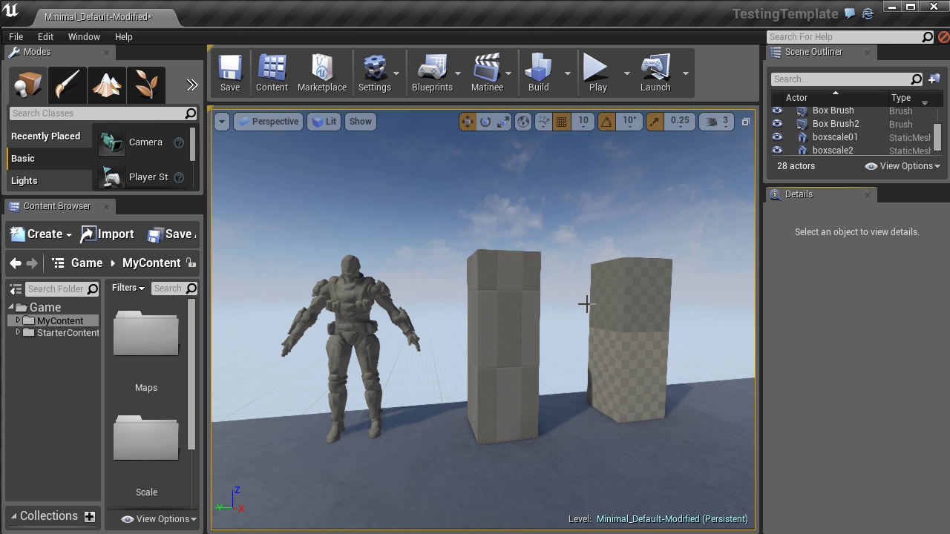
pyautogui.moveTo(587, 303)
pyautogui.mouseDown()
pyautogui.moveTo(659, 308)
pyautogui.moveTo(772, 289)
pyautogui.moveTo(507, 332)
pyautogui.moveTo(643, 278)
pyautogui.mouseUp()
pyautogui.click(631, 284)
pyautogui.click(498, 286)
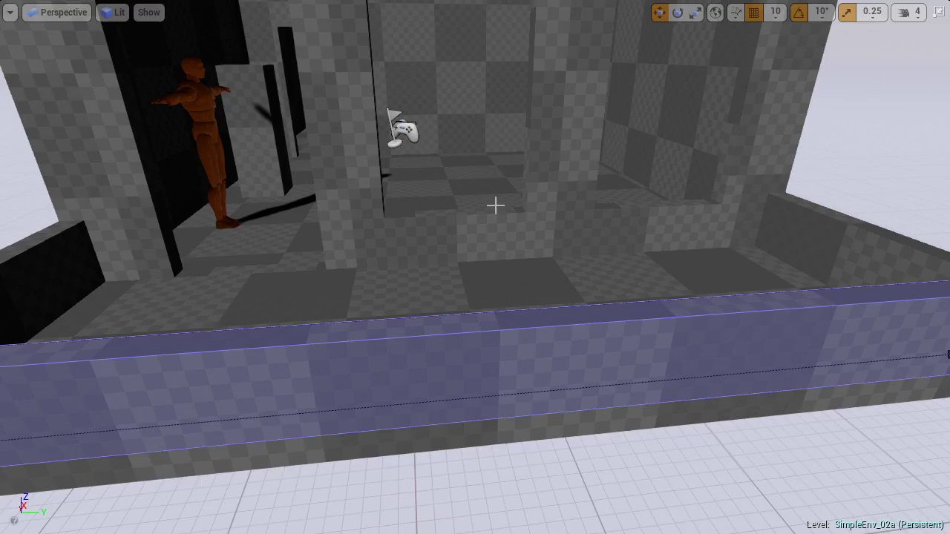
pyautogui.moveTo(496, 206); pyautogui.dragTo(562, 318, button='right')
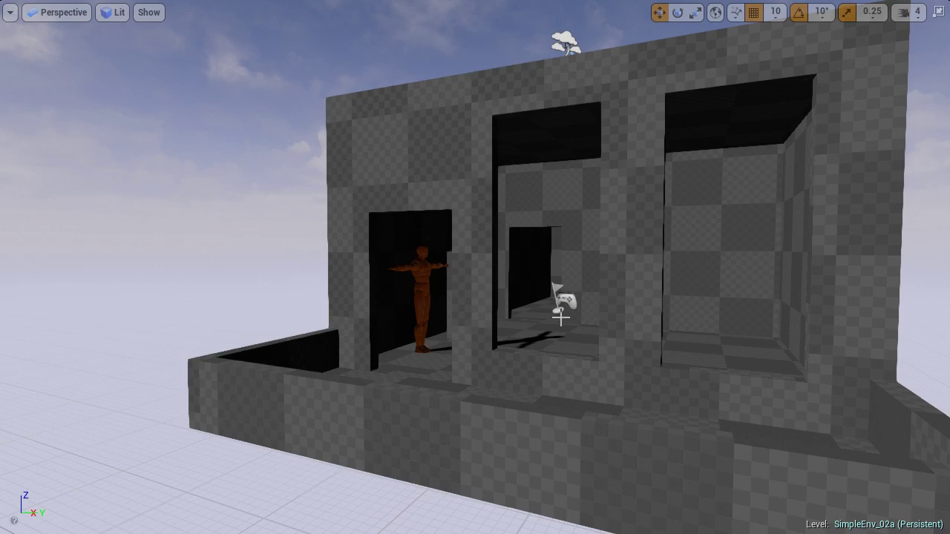
pyautogui.press('F11')
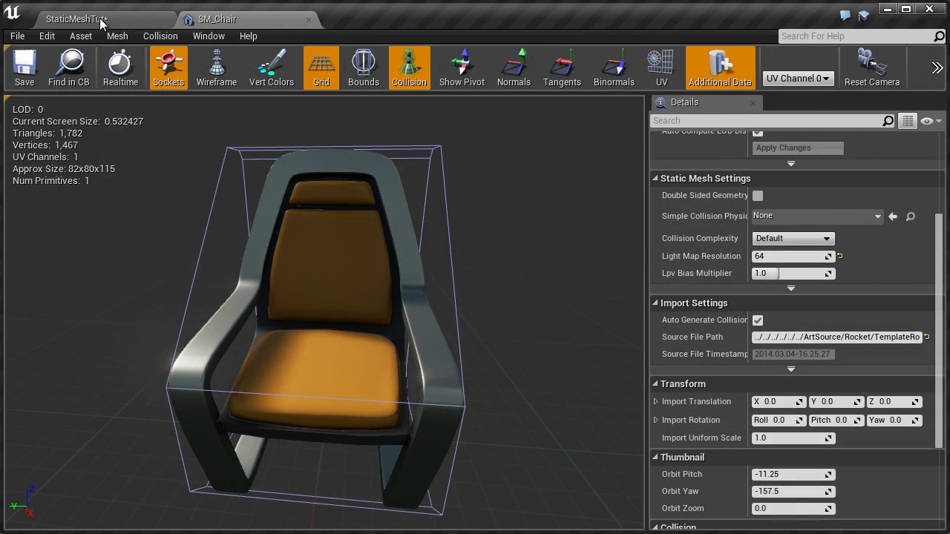
# Step: Return to the StaticMeshTut level and select chairs SM_Chair2, SM_Chair and SM_Chair5
pyautogui.click(100, 22)
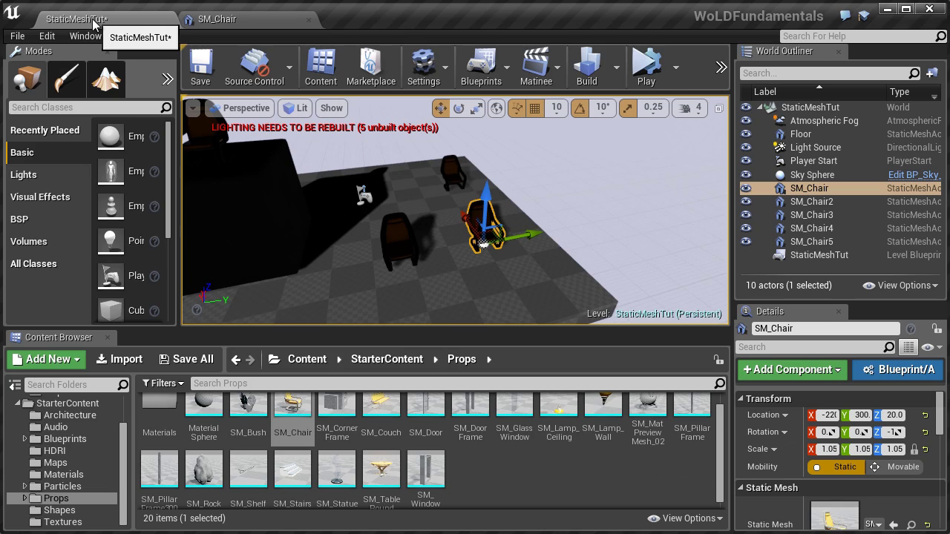
pyautogui.click(402, 239)
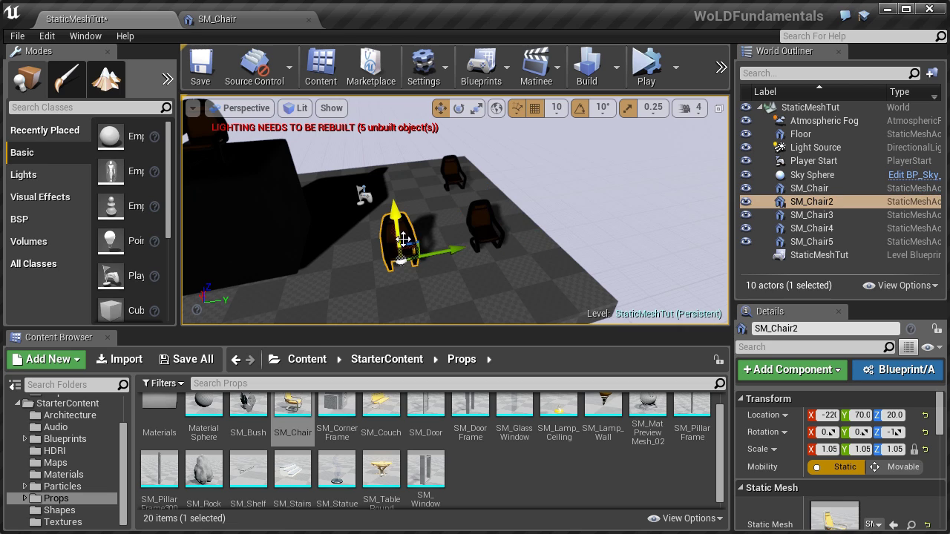
pyautogui.click(491, 221)
pyautogui.click(452, 173)
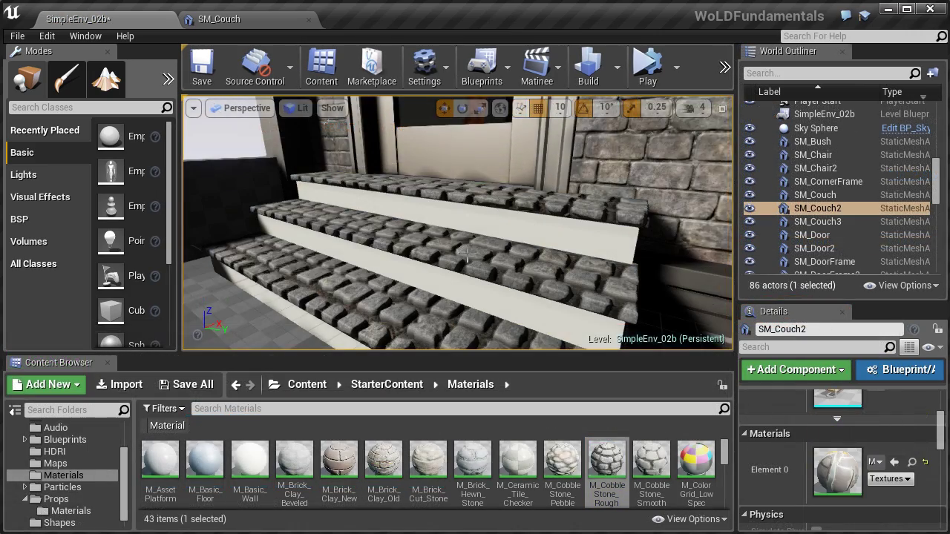
# Step: Drag M_Ceramic_Tile_Checker onto the stone stairs' material slot
pyautogui.moveTo(466, 254); pyautogui.dragTo(475, 236, button='right')
pyautogui.moveTo(518, 464); pyautogui.dragTo(570, 201)
pyautogui.moveTo(578, 151); pyautogui.dragTo(578, 153)
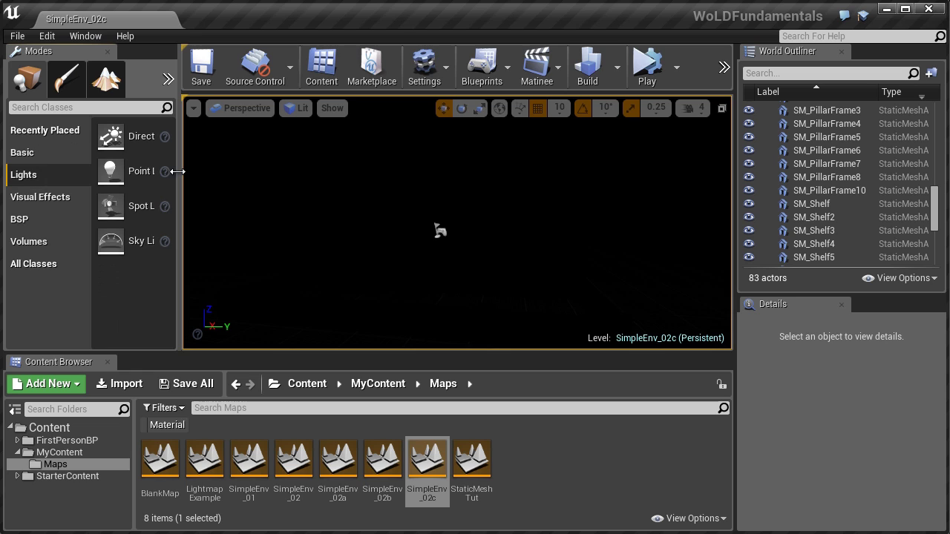
# Step: Add a Directional Light to the scene and move it down to the steps
pyautogui.moveTo(177, 171); pyautogui.dragTo(203, 171)
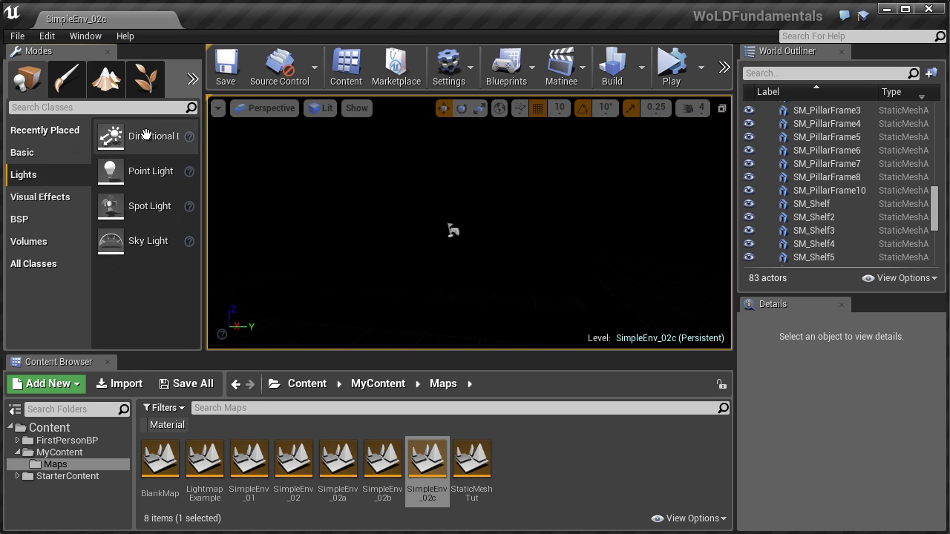
pyautogui.moveTo(137, 136); pyautogui.dragTo(323, 226)
pyautogui.moveTo(379, 236); pyautogui.dragTo(371, 264)
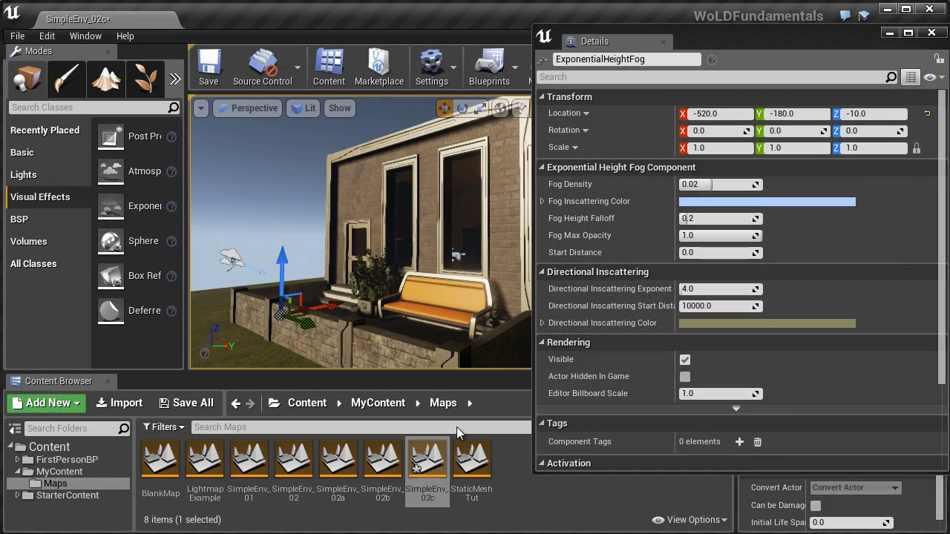
# Step: Set Fog Density to 2 and place SM_SkySphere in the level
pyautogui.click(737, 184)
pyautogui.write('2')
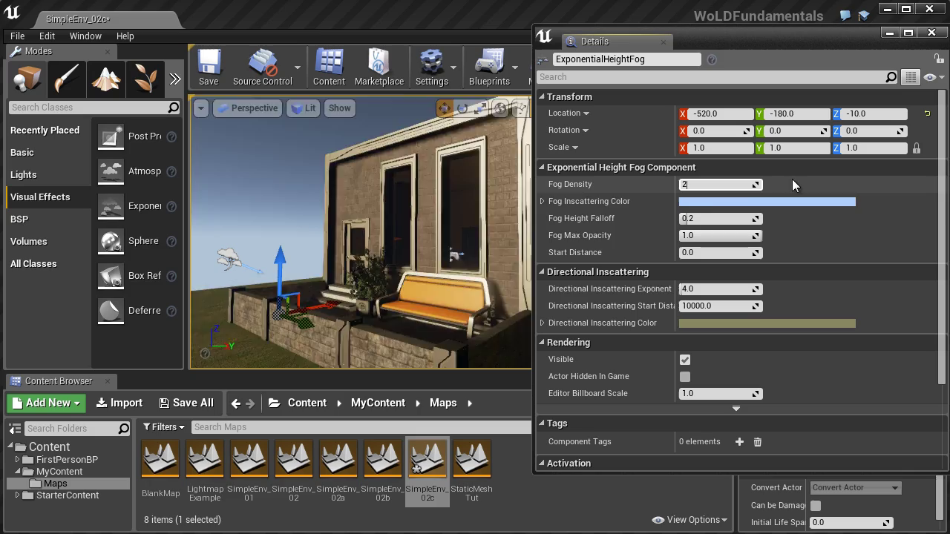
pyautogui.press('Return')
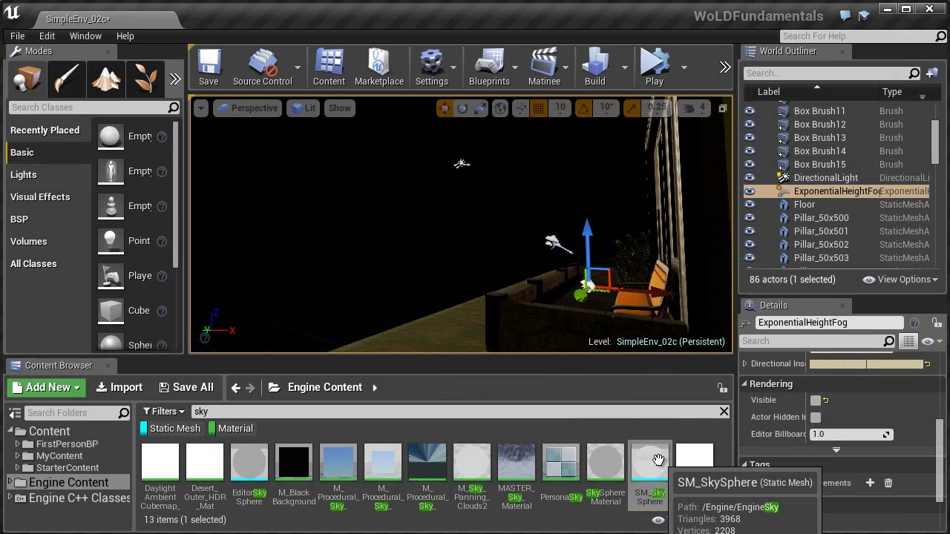
pyautogui.moveTo(647, 486); pyautogui.dragTo(520, 323)
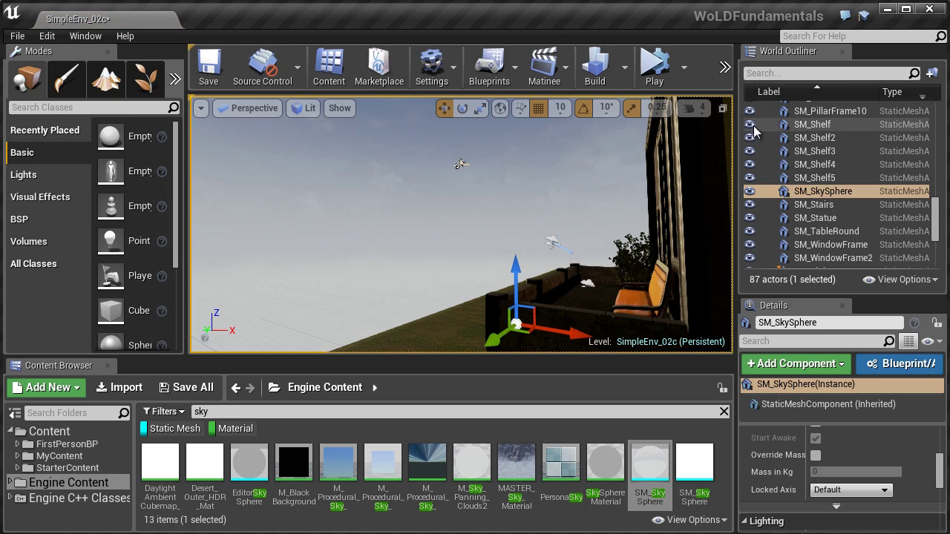
pyautogui.click(723, 108)
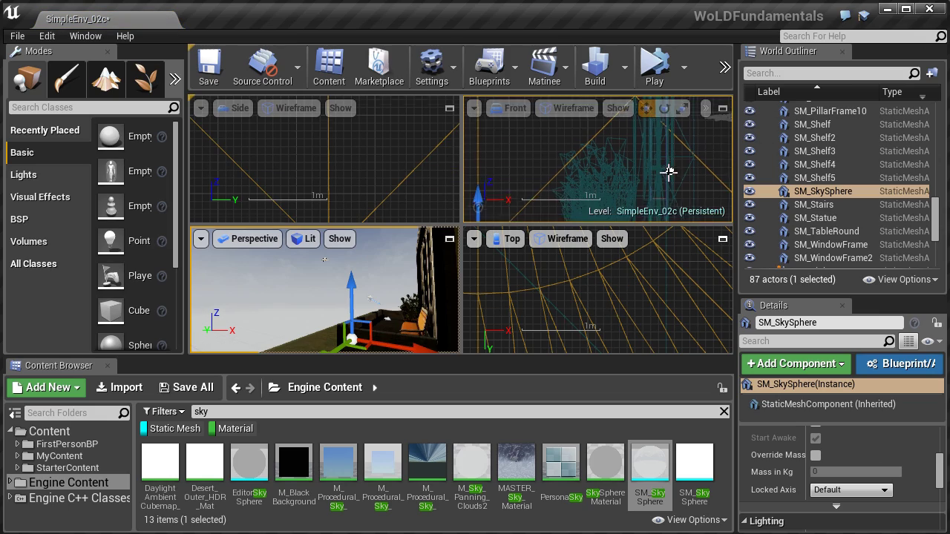
# Step: Place a Point Light in the dark corridor
pyautogui.press('f')
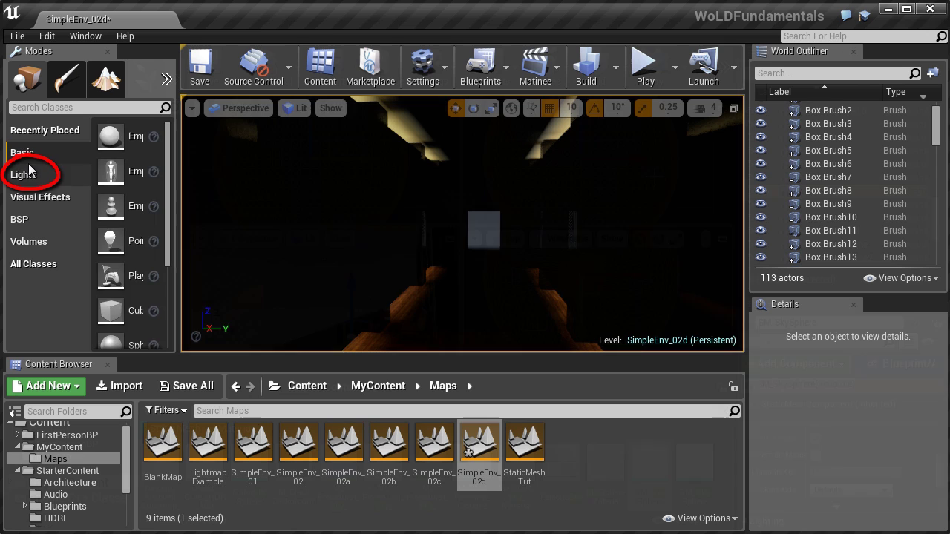
pyautogui.click(30, 172)
pyautogui.moveTo(178, 200); pyautogui.dragTo(245, 201)
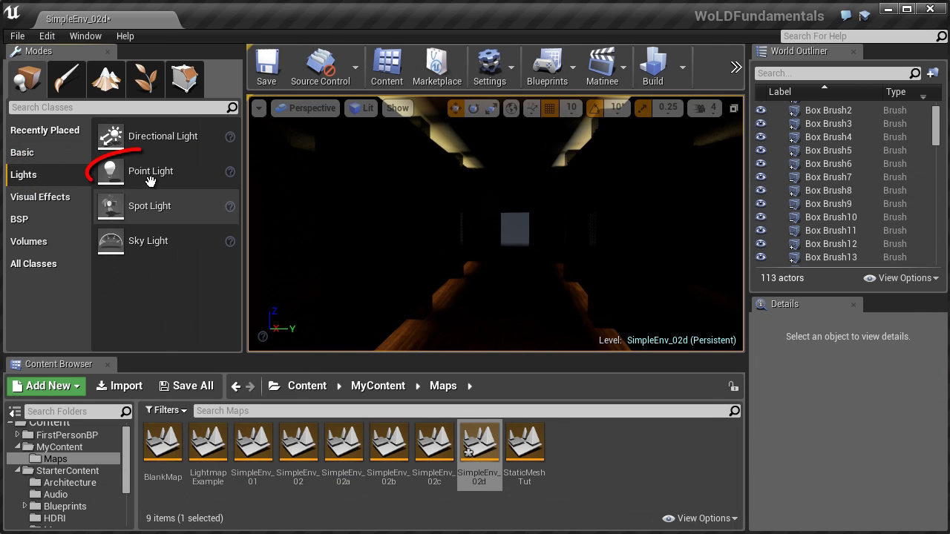
pyautogui.moveTo(151, 182); pyautogui.dragTo(517, 215)
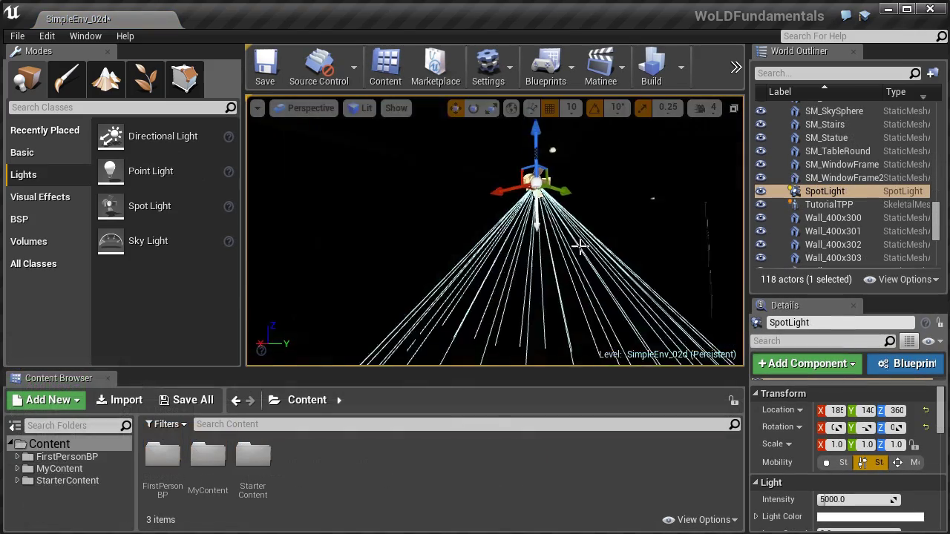
pyautogui.moveTo(577, 246); pyautogui.dragTo(606, 276, button='right')
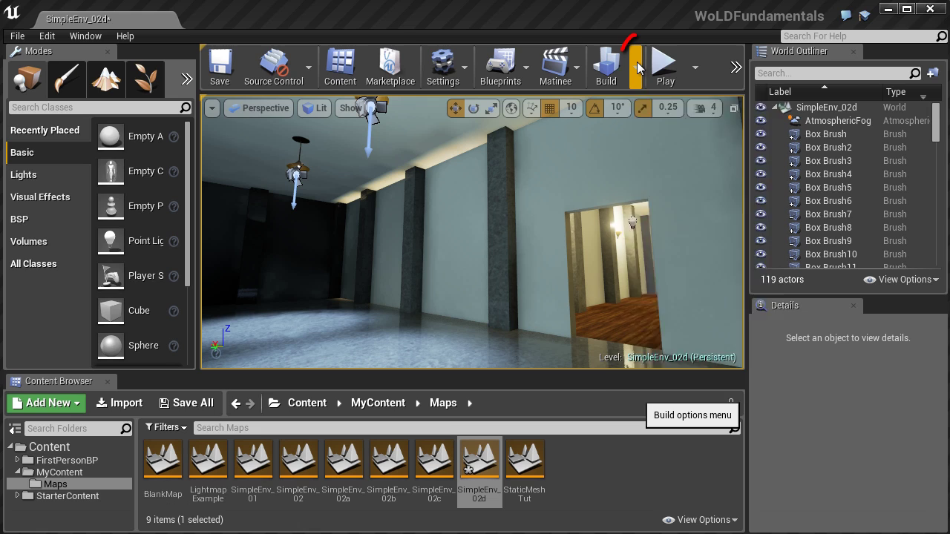
# Step: Set the Build menu's Lighting Quality to Preview
pyautogui.click(636, 68)
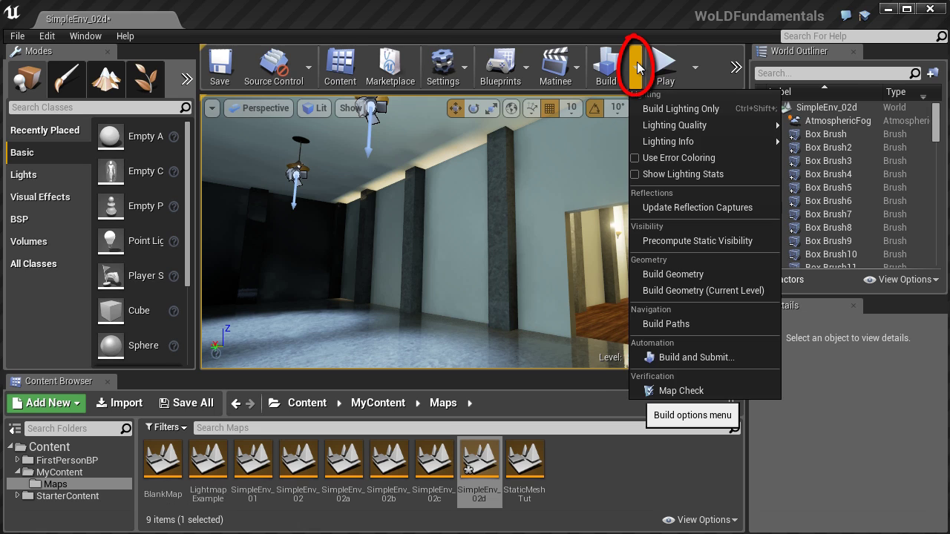
pyautogui.moveTo(674, 124)
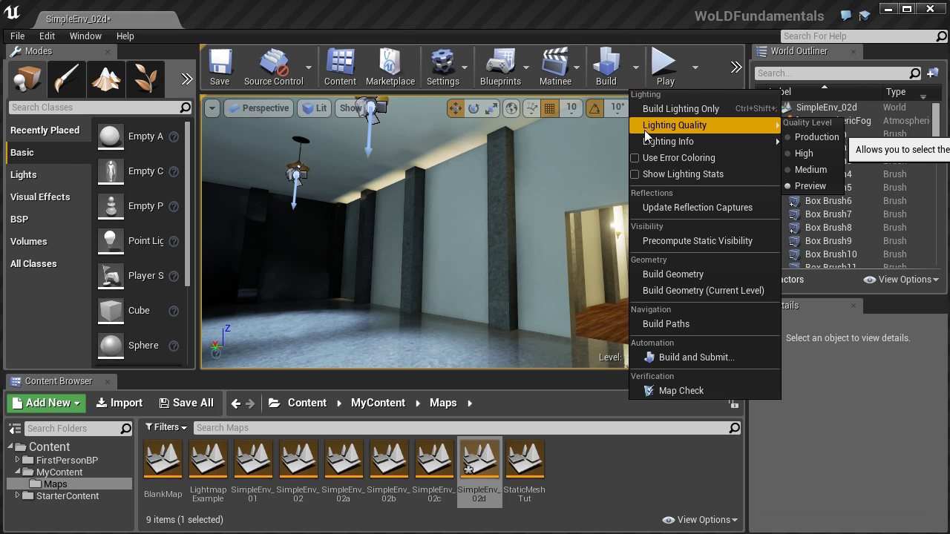
pyautogui.click(826, 186)
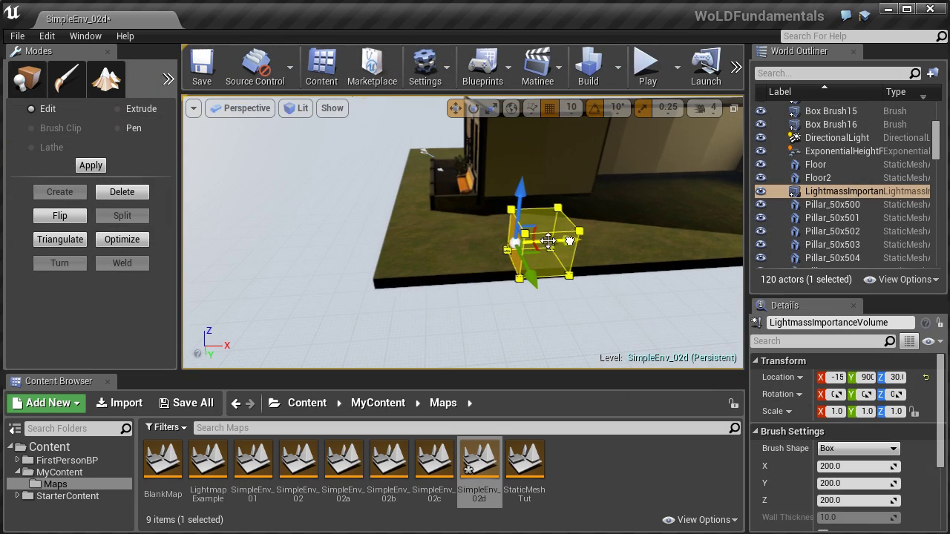
# Step: Stretch the Lightmass Importance Volume leftward and check it in the front wireframe view
pyautogui.moveTo(548, 241); pyautogui.dragTo(401, 242)
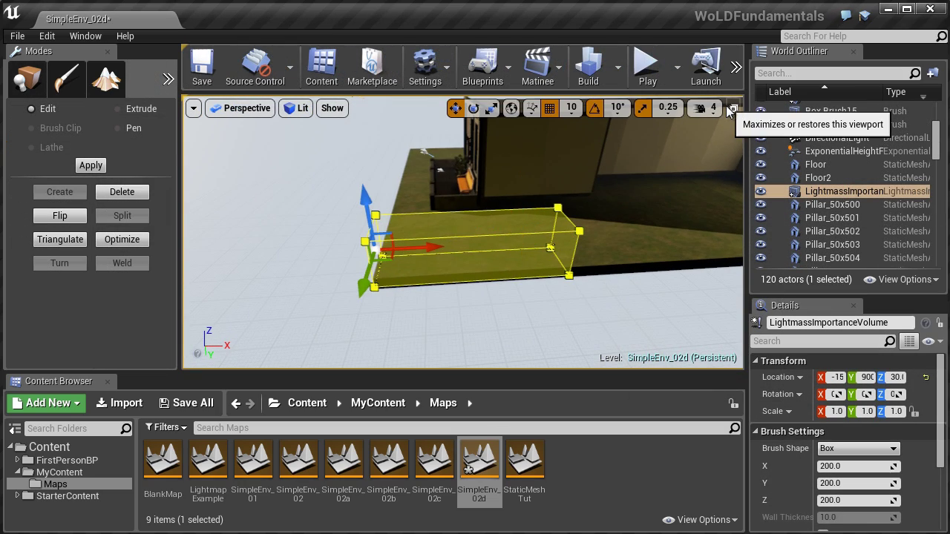
pyautogui.hotkey('alt', 'h')
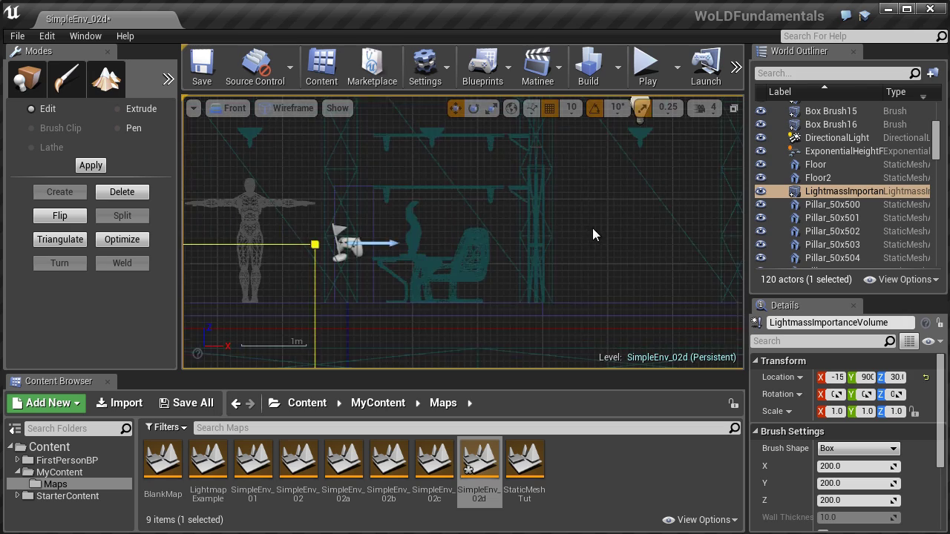
pyautogui.scroll(-5, 515, 273)
pyautogui.click(470, 276)
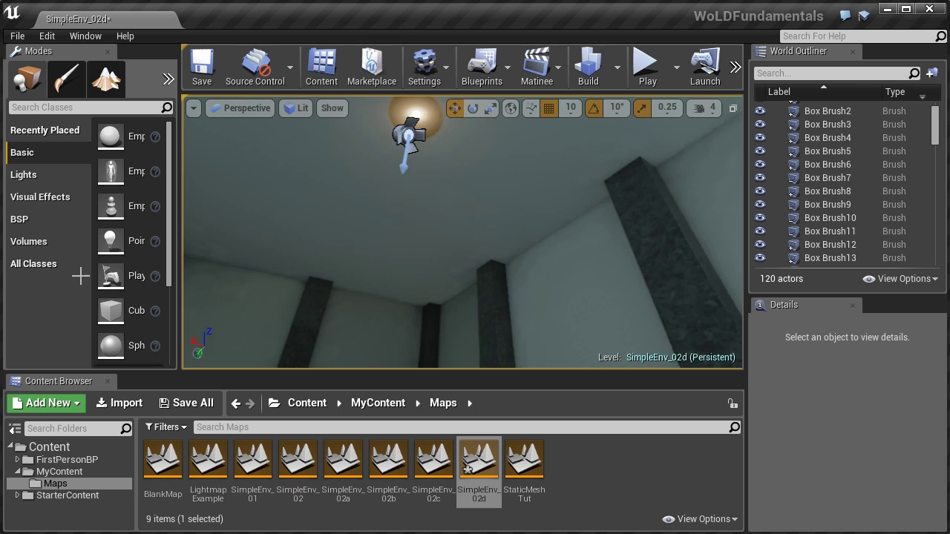
# Step: Place a Player Start near the doorway and the Explosion02 sound near the fire
pyautogui.moveTo(398, 272); pyautogui.dragTo(420, 274, button='right')
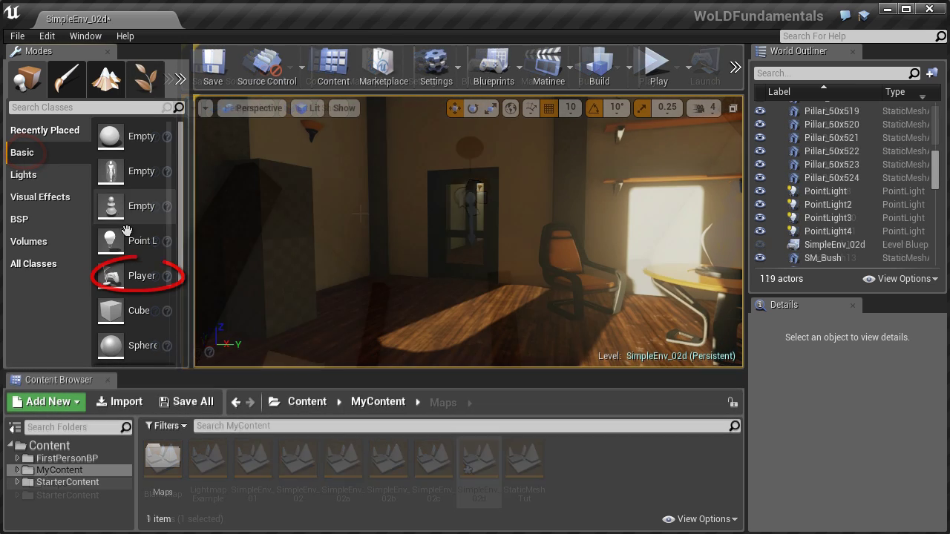
pyautogui.moveTo(123, 278); pyautogui.dragTo(469, 331)
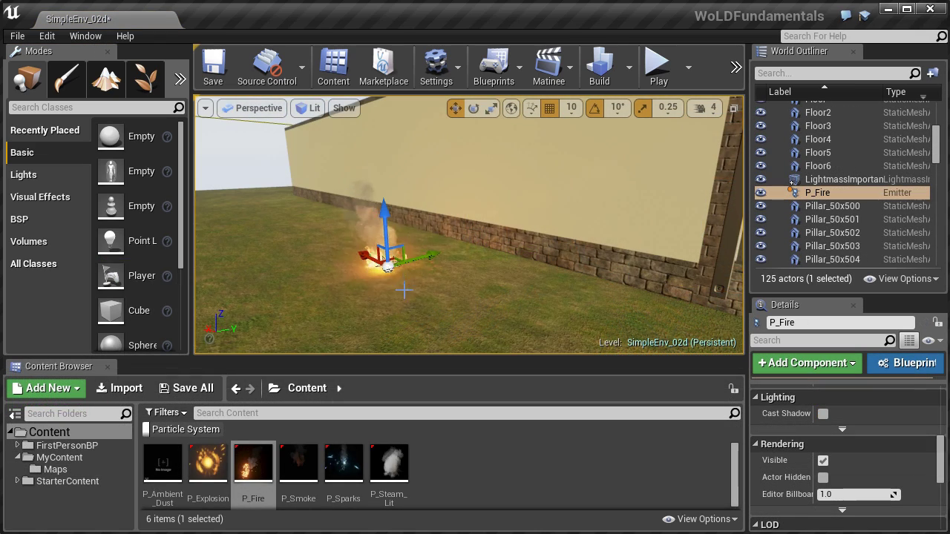
pyautogui.moveTo(403, 291); pyautogui.dragTo(363, 303, button='right')
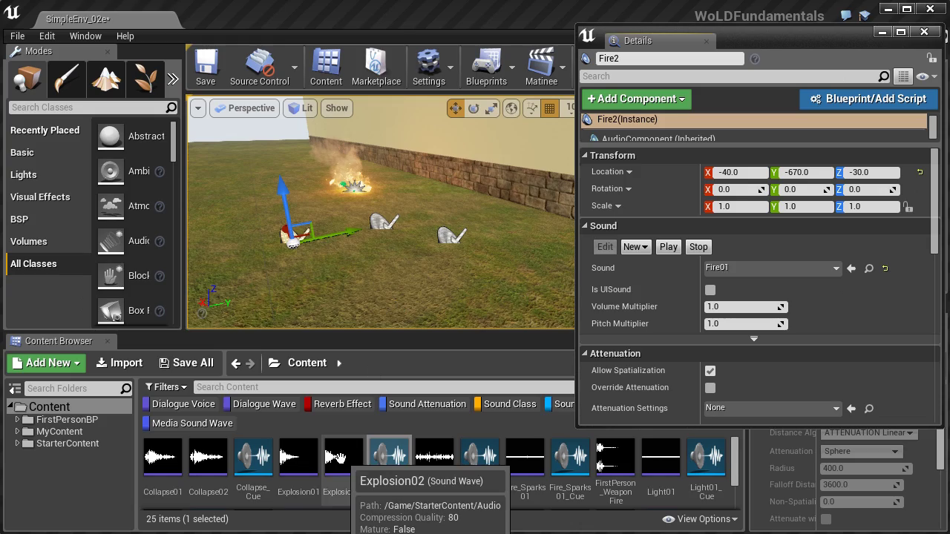
pyautogui.moveTo(337, 457); pyautogui.dragTo(338, 308)
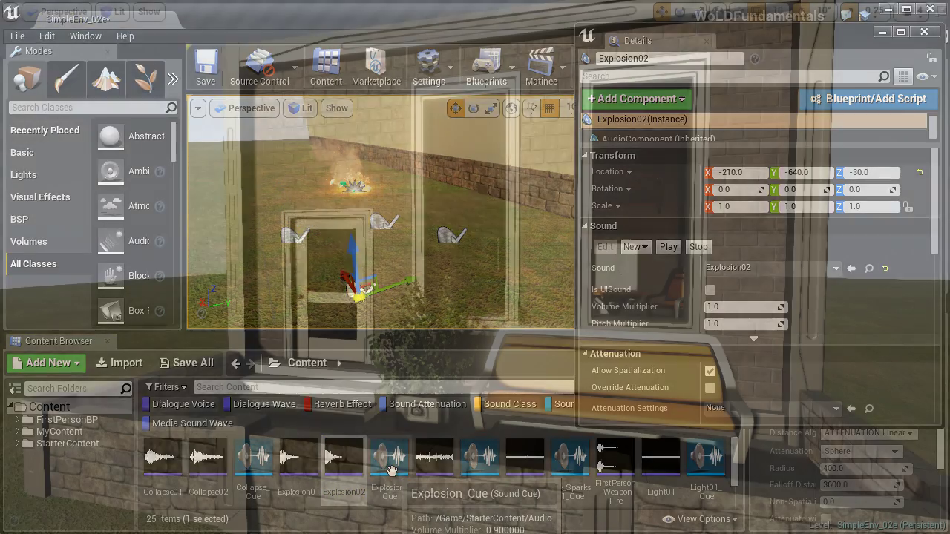